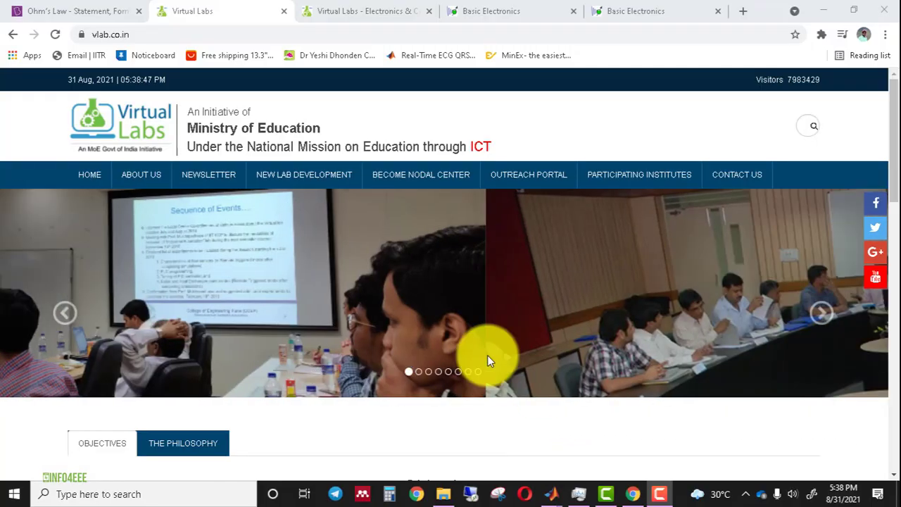
Browse the vlab.co.in Broad Areas, then switch to the Electronics & Communications tab
scroll(293, 281, down, 1)
scroll(293, 278, up, 1)
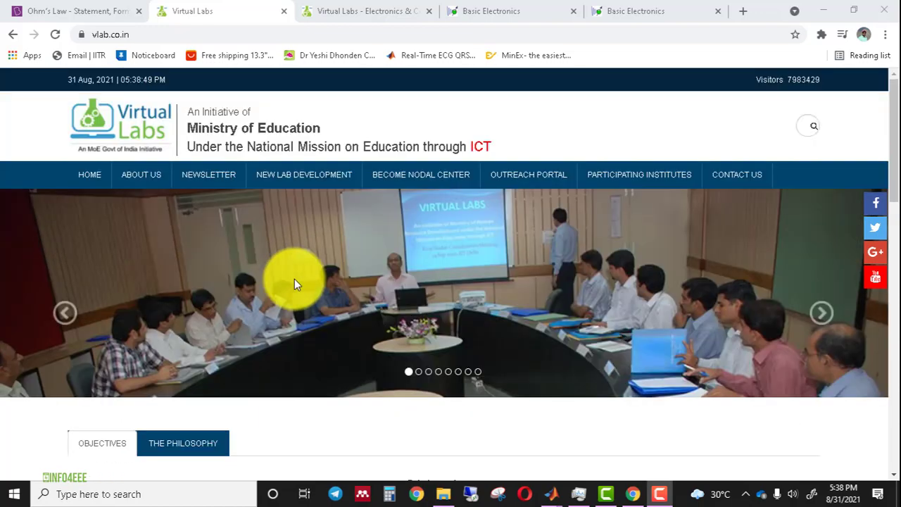
scroll(294, 279, down, 6)
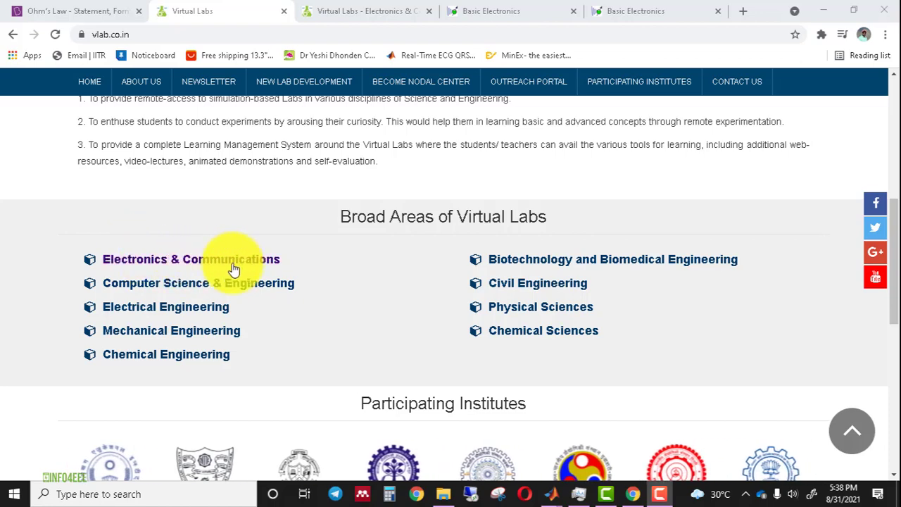
scroll(313, 294, up, 3)
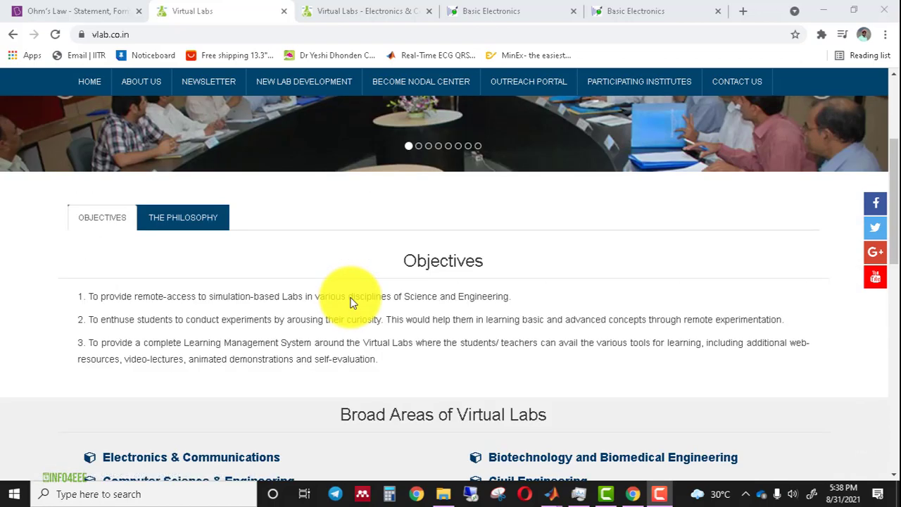
scroll(352, 302, up, 4)
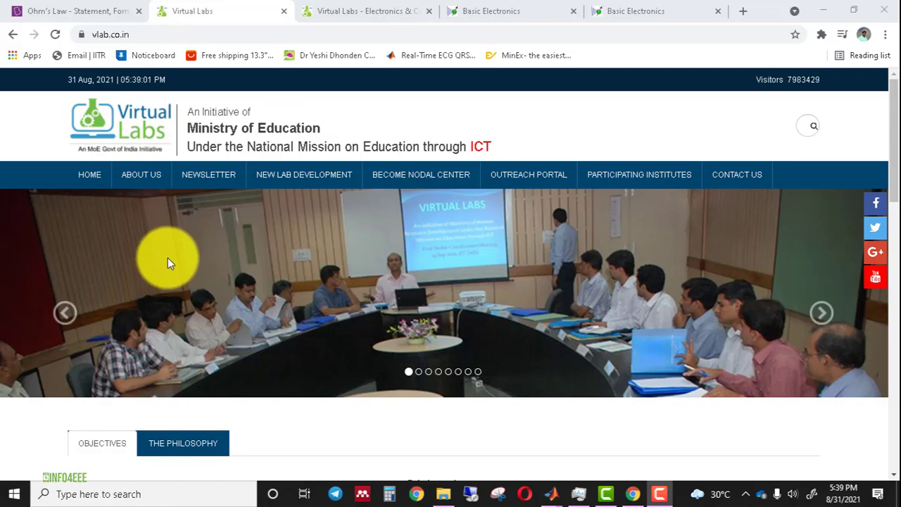
scroll(360, 328, down, 2)
scroll(361, 327, down, 5)
scroll(362, 327, up, 7)
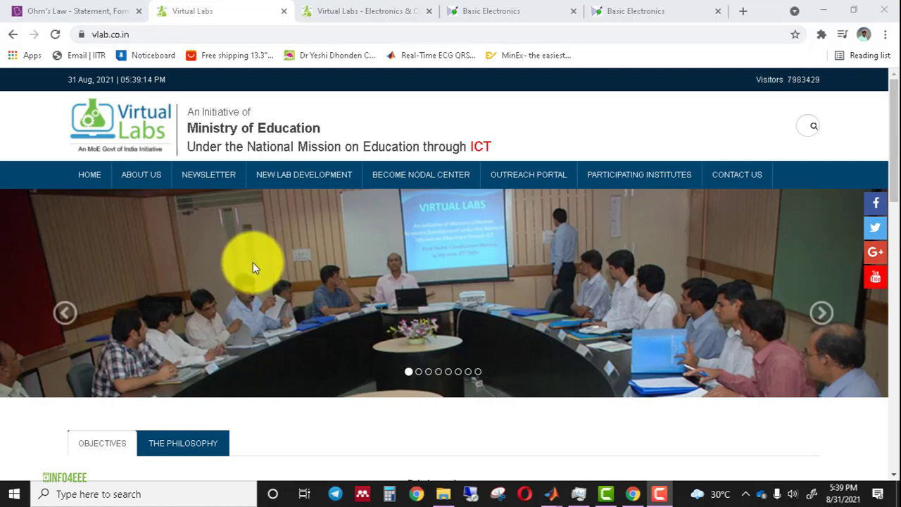
scroll(257, 266, down, 10)
scroll(257, 271, up, 3)
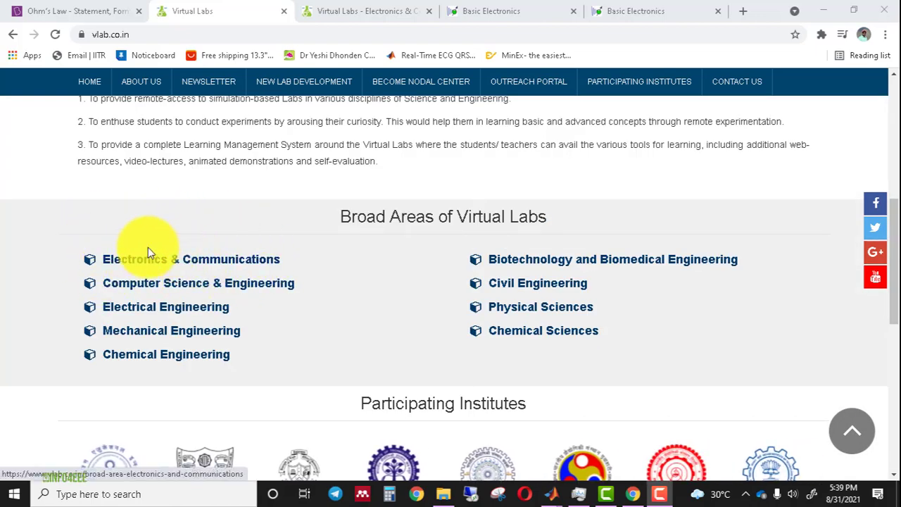
click(366, 10)
scroll(316, 269, up, 10)
scroll(316, 269, down, 15)
scroll(316, 264, up, 12)
scroll(316, 264, down, 5)
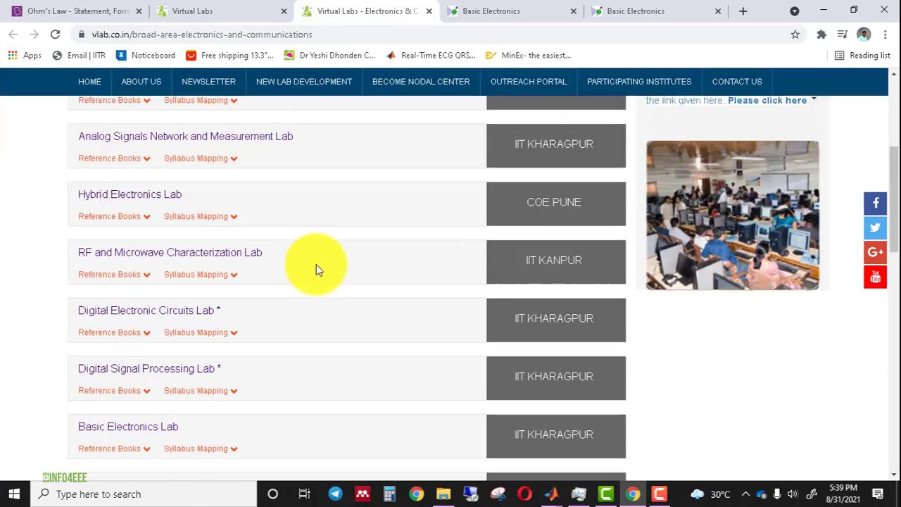
scroll(316, 265, down, 3)
scroll(316, 265, up, 2)
scroll(316, 264, up, 5)
scroll(316, 264, down, 3)
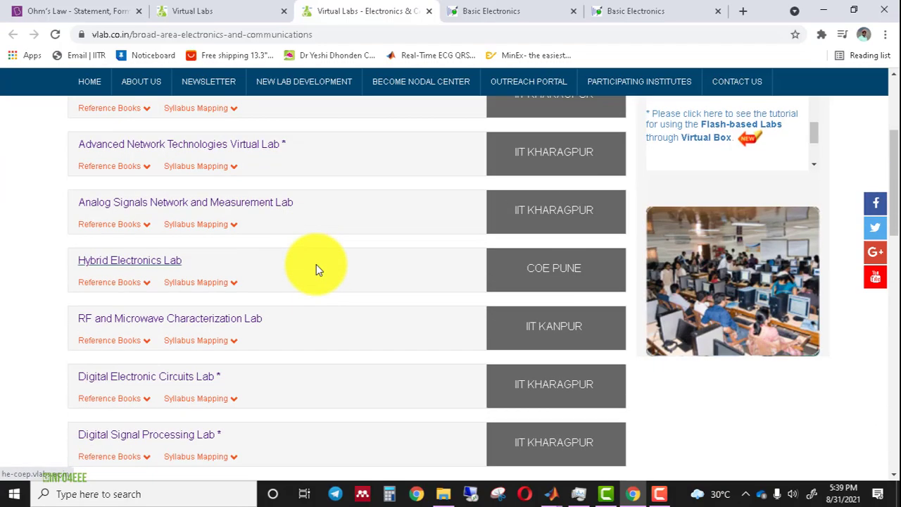
scroll(316, 264, down, 5)
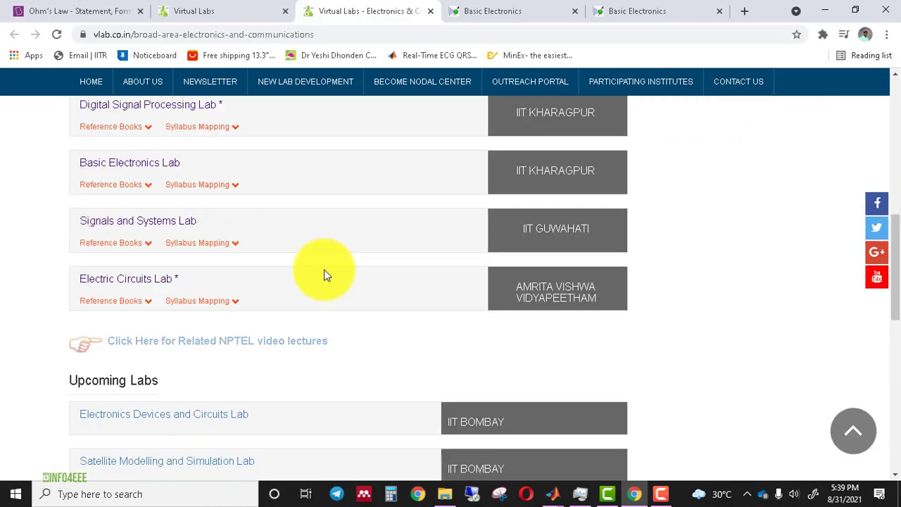
scroll(325, 275, up, 2)
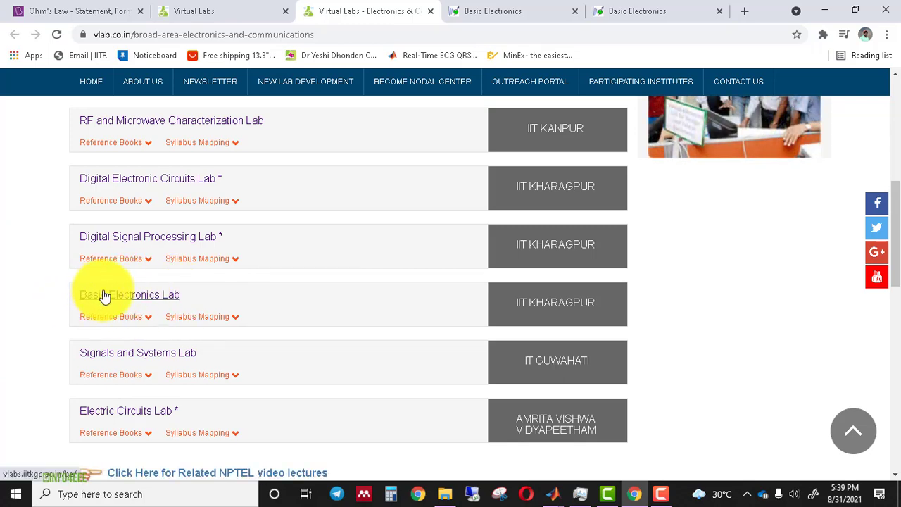
Skim the Basic Electronics lab Introduction, then display its List of Experiments
click(520, 10)
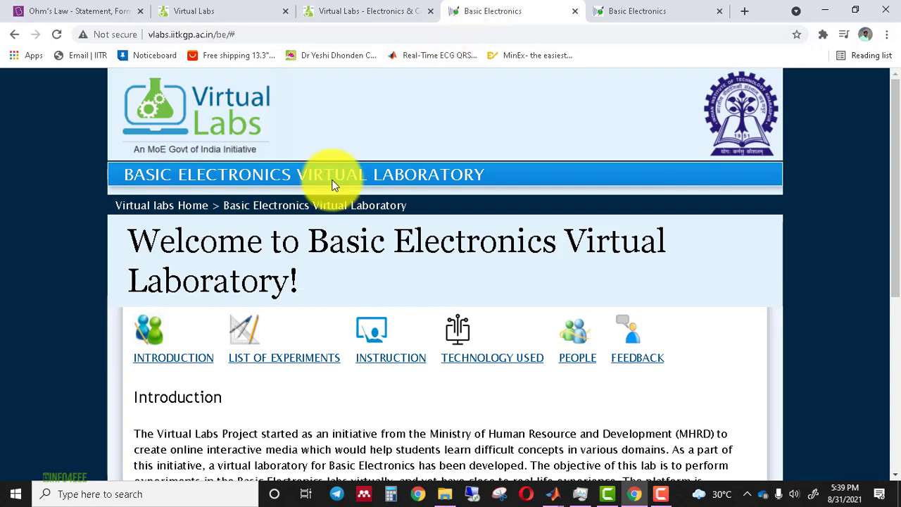
scroll(292, 224, down, 3)
scroll(292, 232, up, 1)
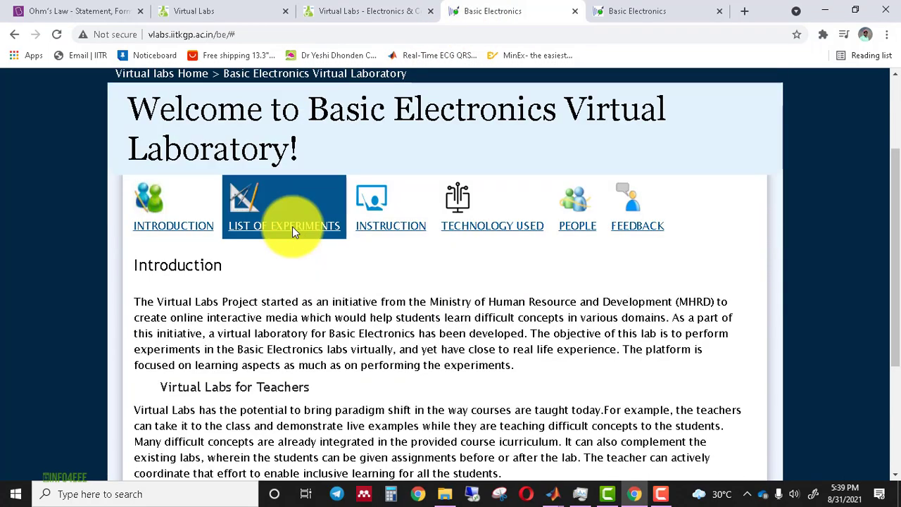
scroll(164, 209, down, 3)
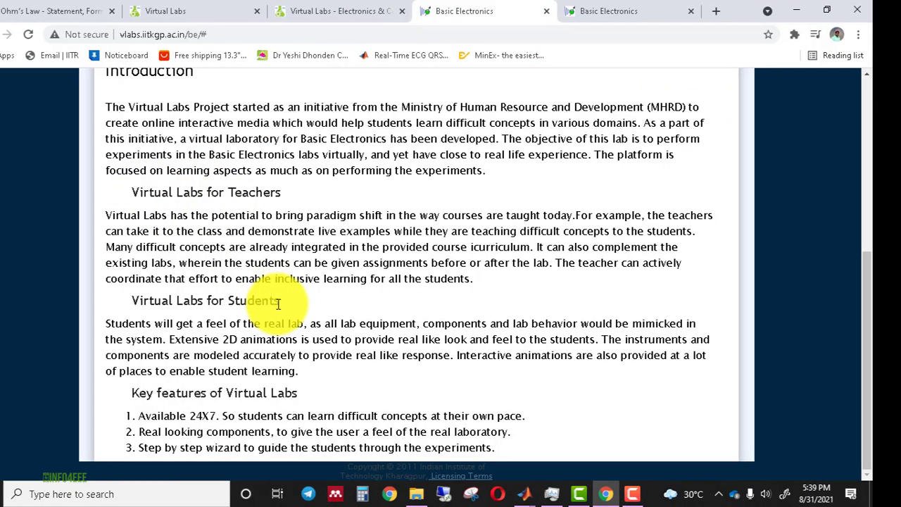
scroll(278, 303, up, 3)
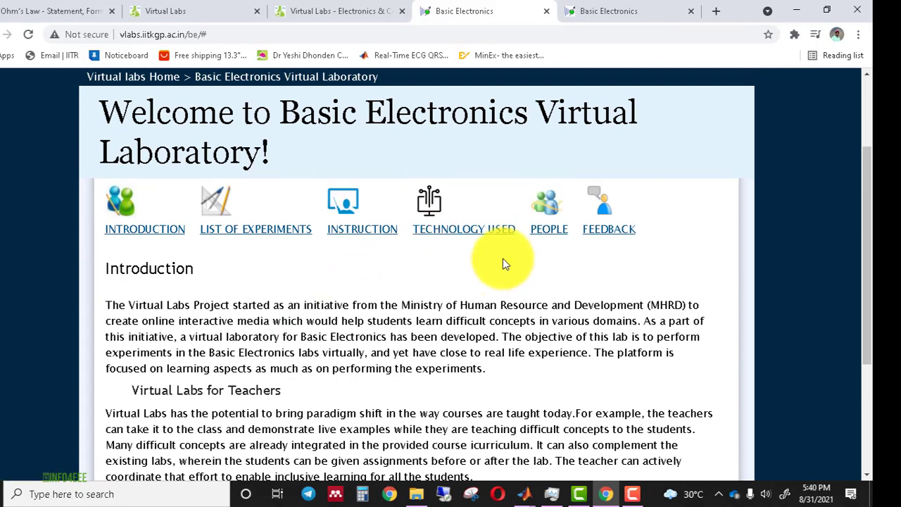
scroll(115, 287, down, 2)
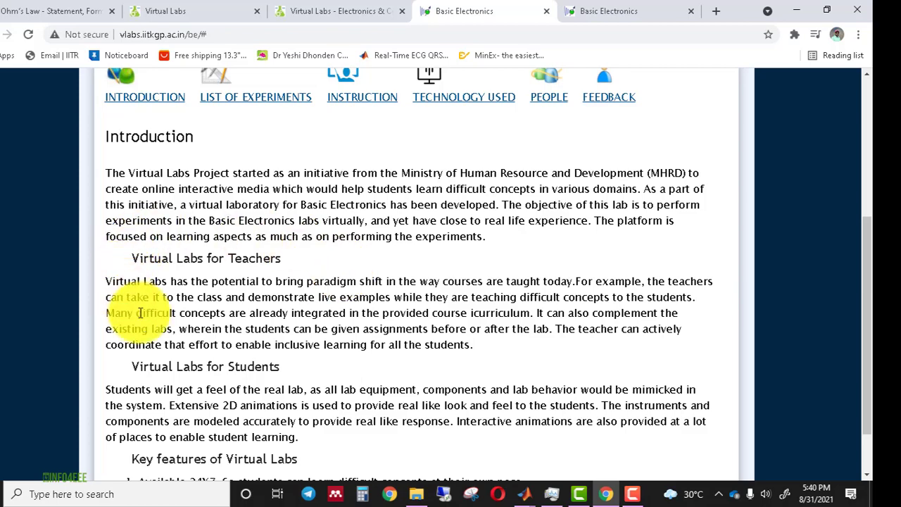
scroll(269, 359, down, 1)
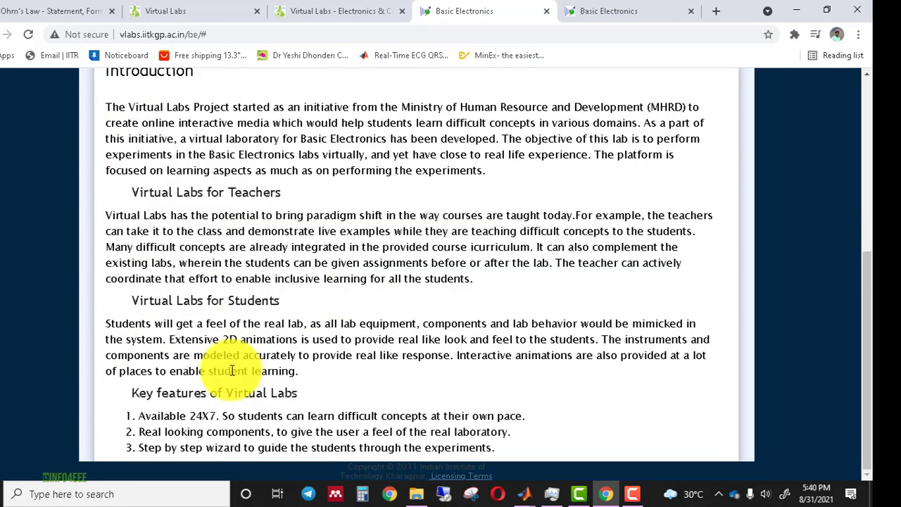
scroll(304, 406, up, 2)
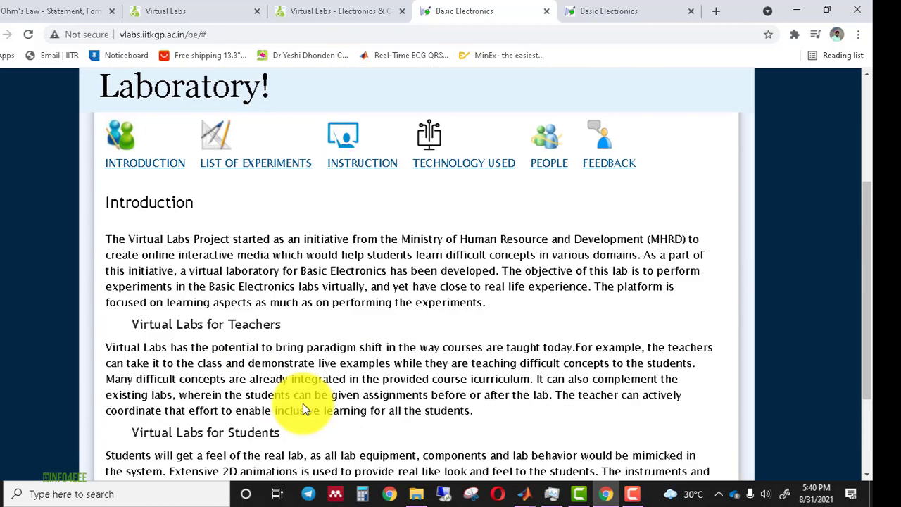
click(284, 149)
Open the lab's Instructions and read the supported-browser, upgrade and Clear Cache guidance
scroll(288, 166, down, 4)
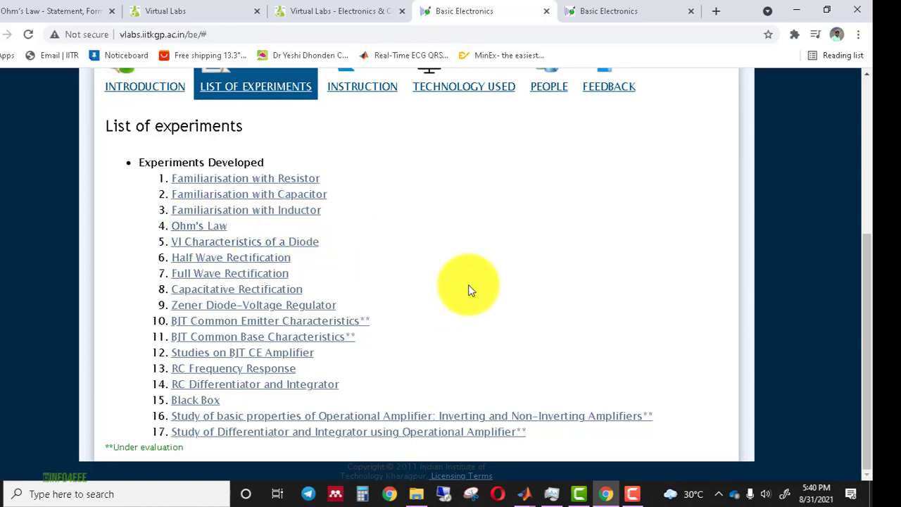
scroll(468, 285, up, 2)
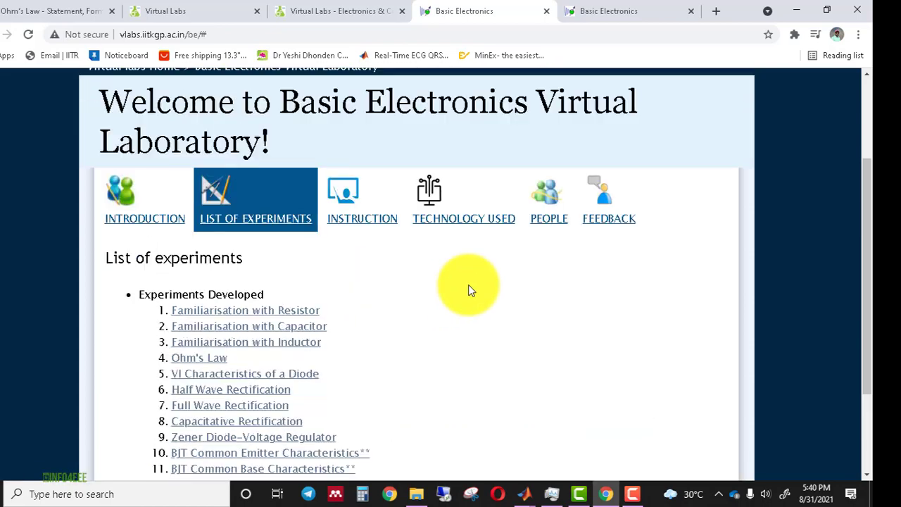
click(371, 235)
scroll(373, 237, down, 4)
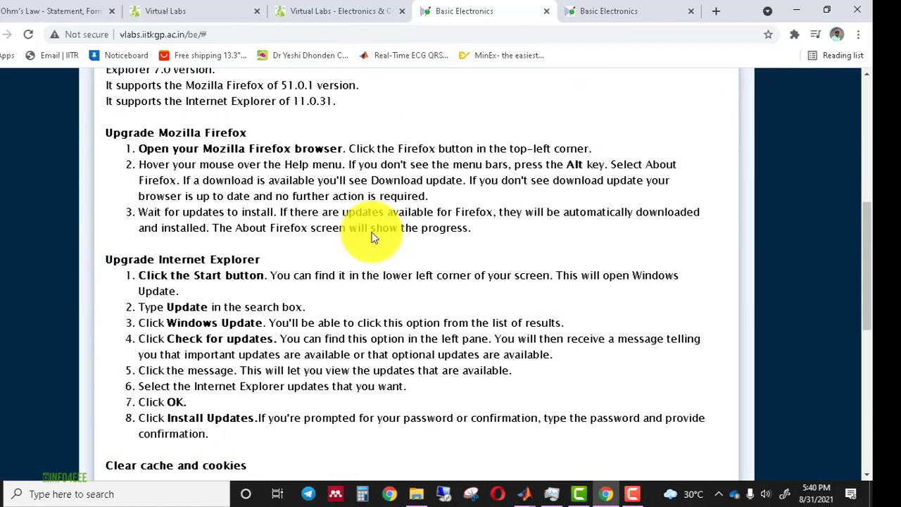
scroll(373, 237, down, 2)
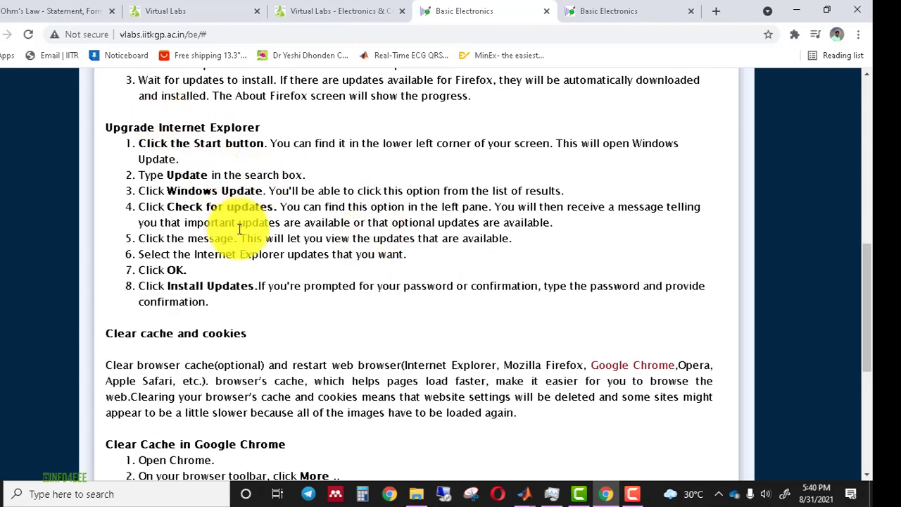
scroll(241, 232, down, 4)
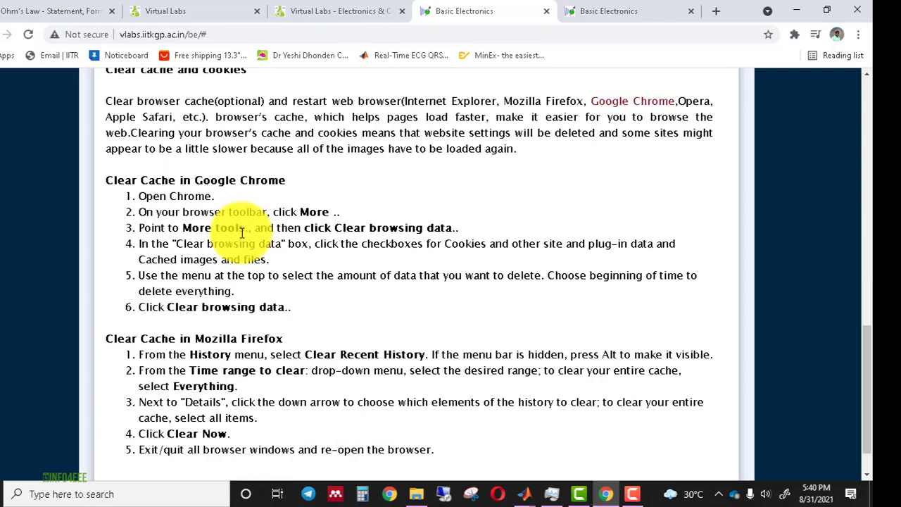
scroll(242, 232, down, 1)
scroll(244, 237, up, 10)
scroll(257, 252, down, 10)
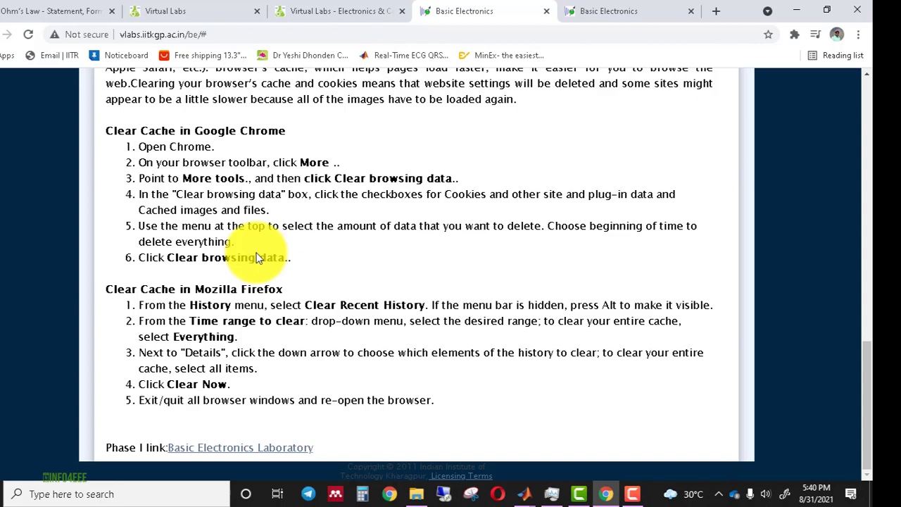
scroll(257, 257, up, 10)
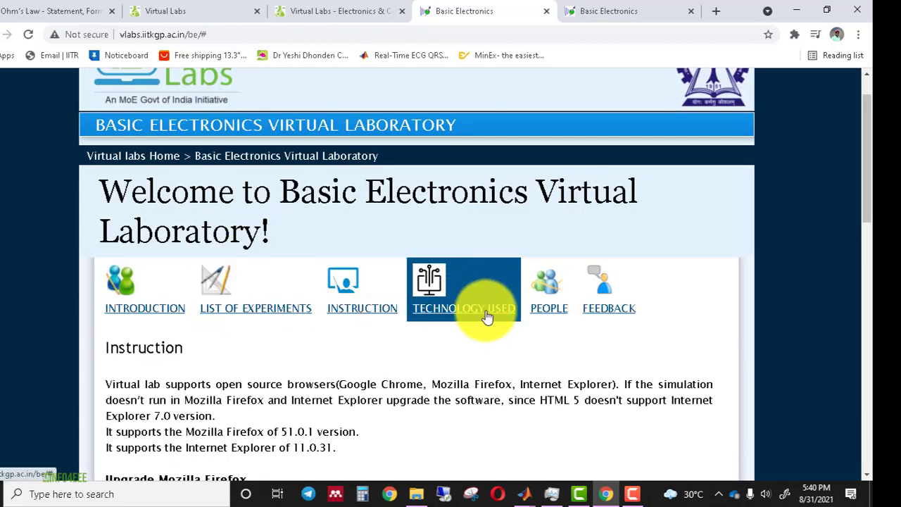
View Technology Used and People, then Feedback showing the Student and Faculty feedback forms
click(486, 317)
scroll(479, 308, down, 3)
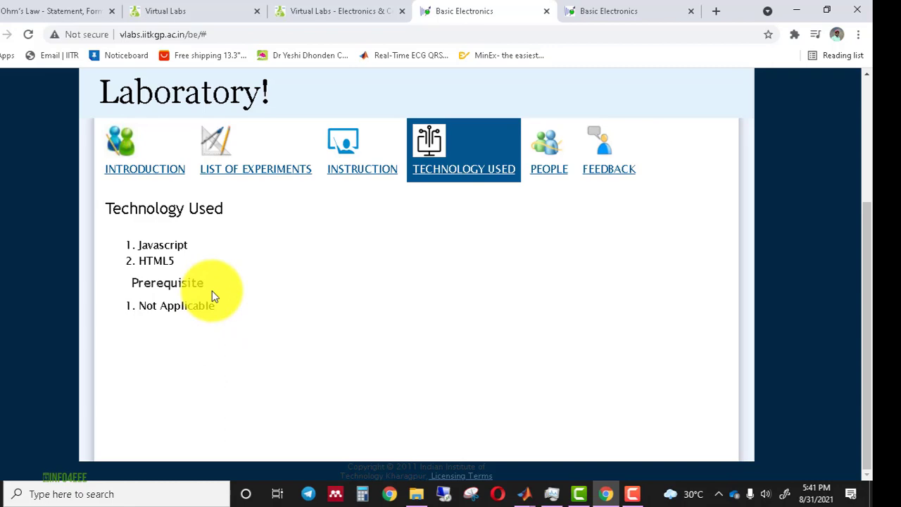
click(536, 152)
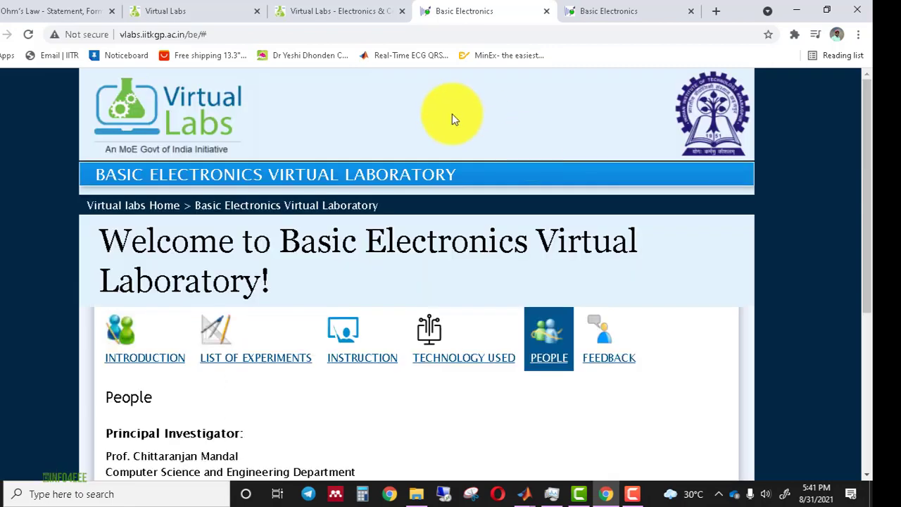
scroll(395, 182, down, 4)
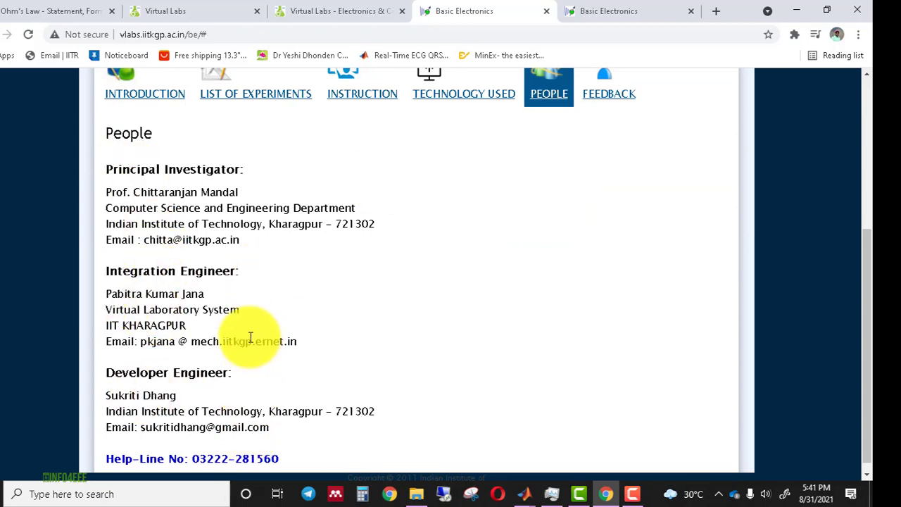
click(597, 87)
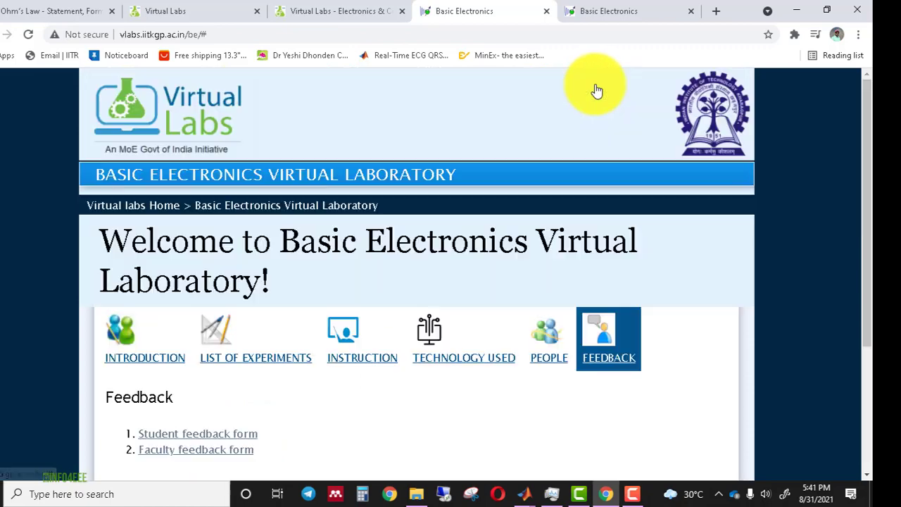
Scan the 17-experiment list, then switch to the Ohm's Law experiment tab
scroll(350, 326, down, 3)
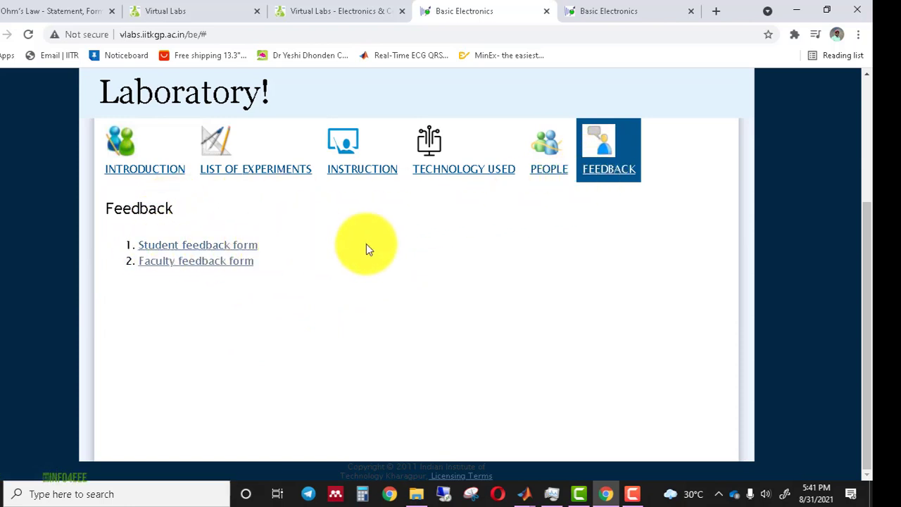
click(278, 172)
scroll(267, 285, down, 4)
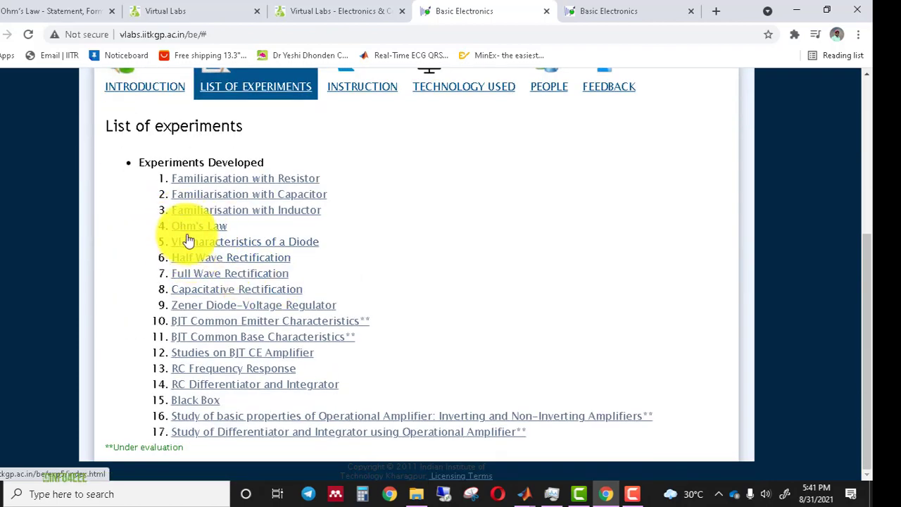
click(609, 10)
Scroll the Ohm's Law experiment page and show its Procedure section
scroll(211, 235, down, 4)
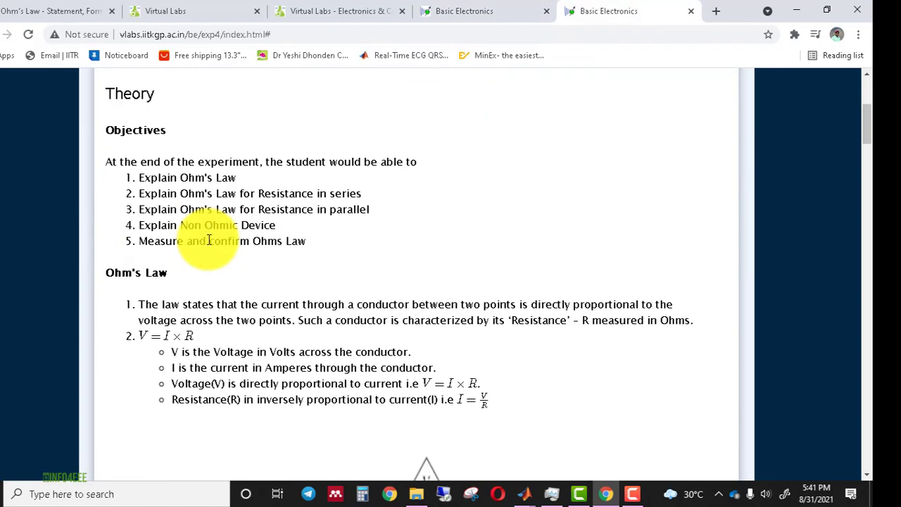
scroll(211, 246, up, 4)
scroll(176, 239, down, 1)
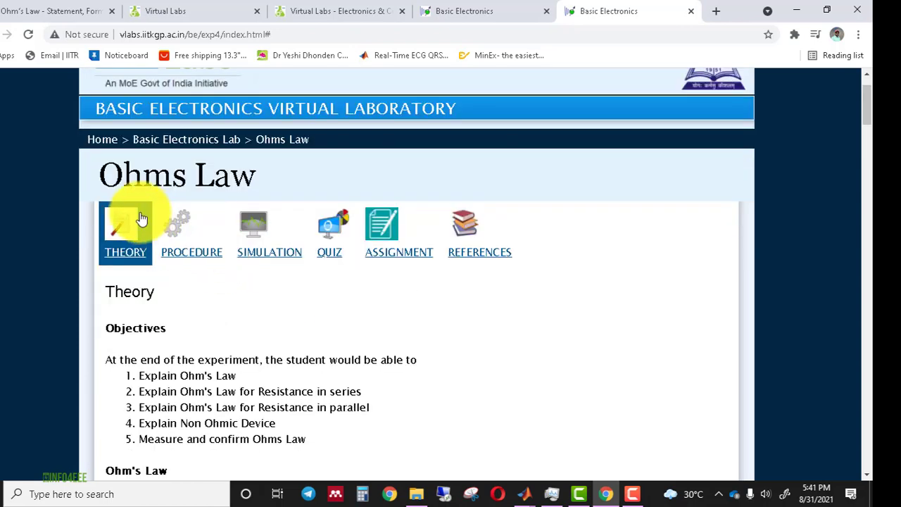
click(176, 232)
scroll(181, 241, down, 2)
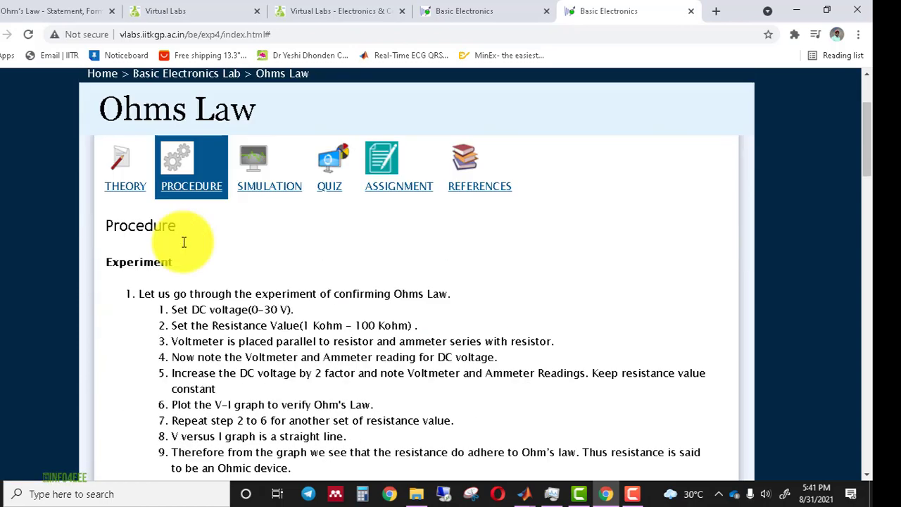
Step through the Simulation, Quiz, Assignment and References sections of Ohm's Law
click(254, 192)
click(330, 288)
scroll(338, 292, down, 2)
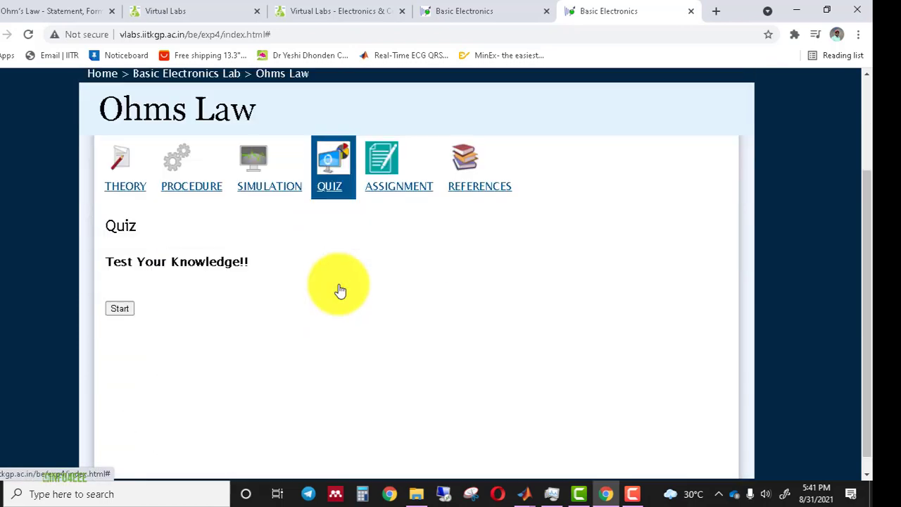
click(381, 189)
click(464, 299)
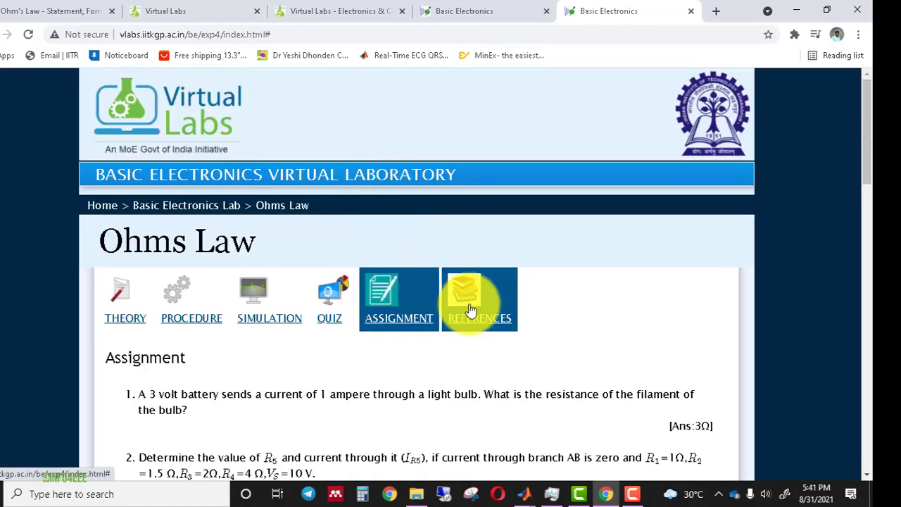
scroll(436, 296, down, 2)
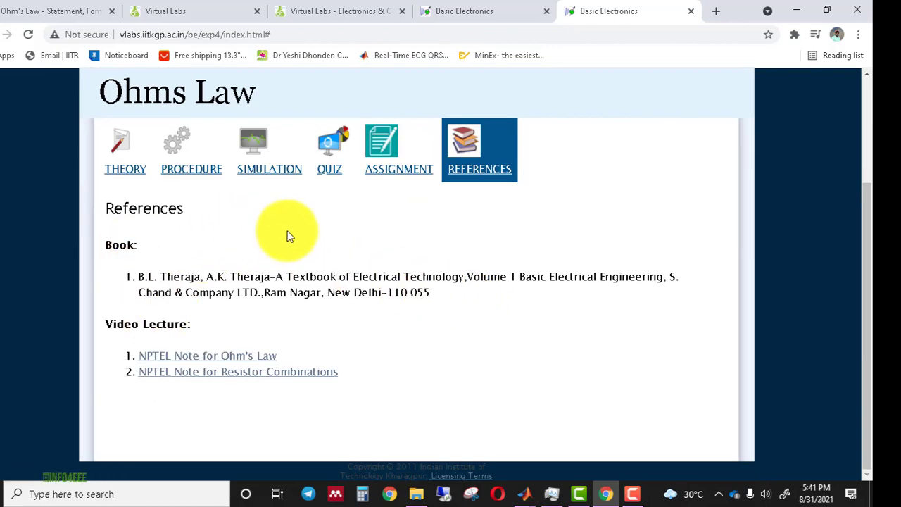
Glance at the References, then return to Theory and read its Objectives
click(329, 169)
click(140, 195)
scroll(227, 275, down, 4)
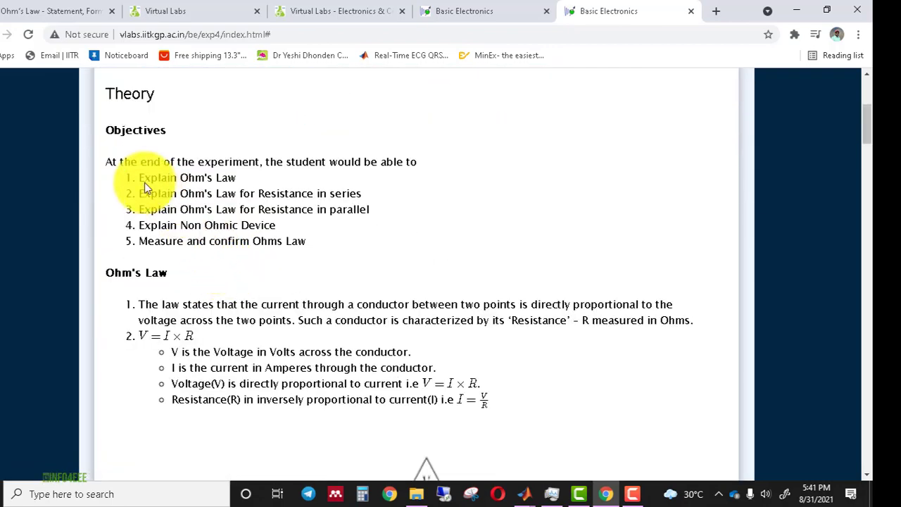
scroll(389, 209, down, 1)
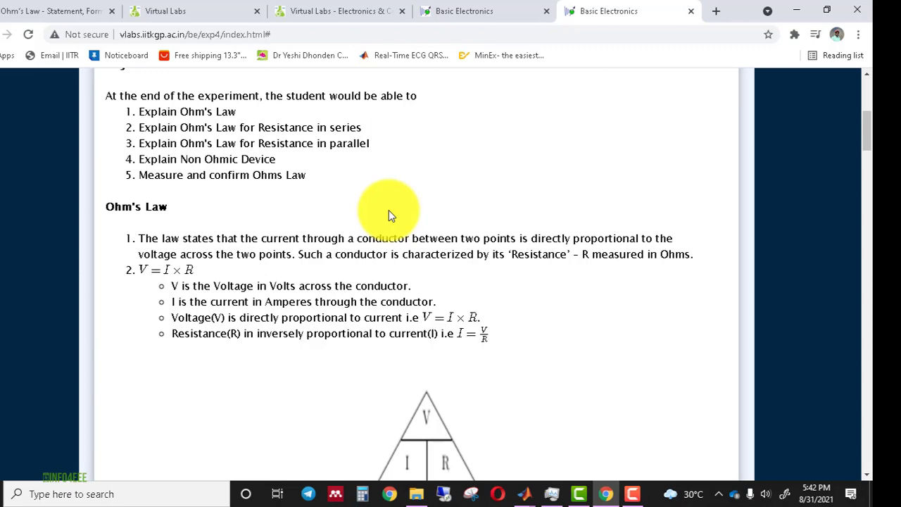
scroll(577, 225, up, 1)
scroll(485, 148, down, 1)
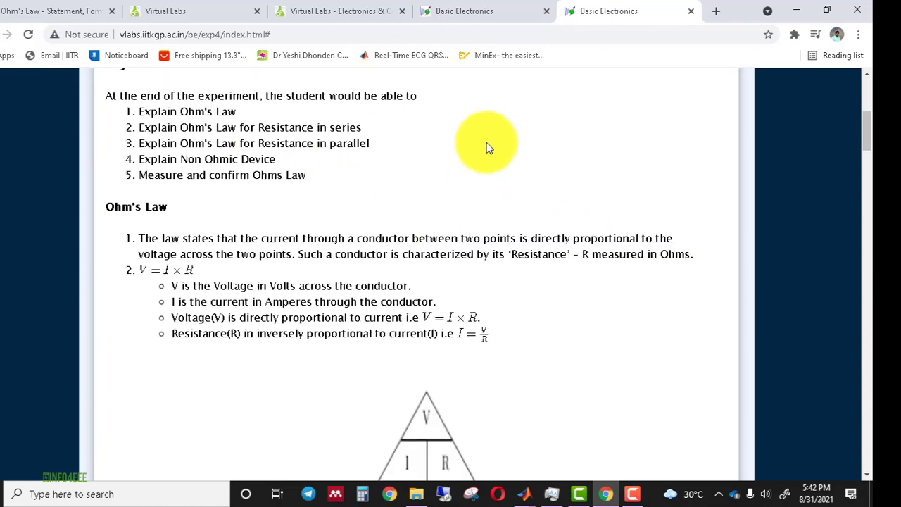
scroll(246, 145, up, 1)
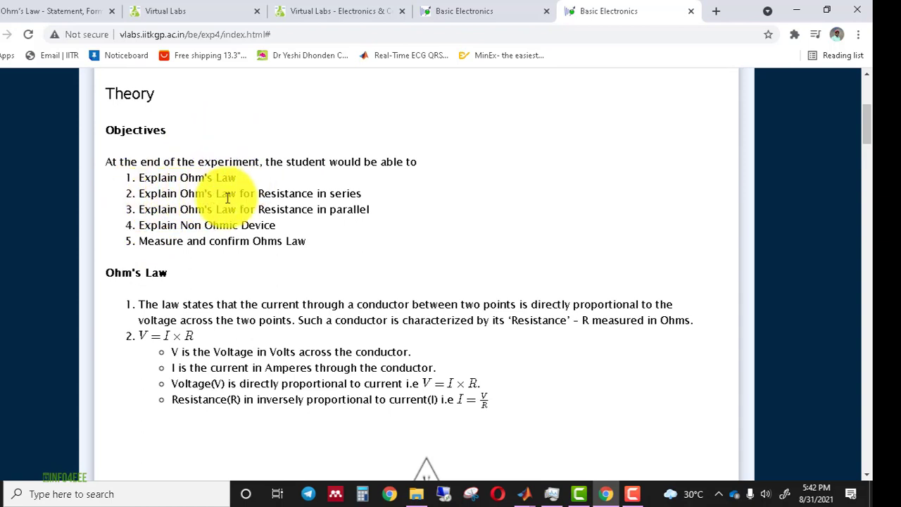
Read through the V = I × R explanation, then switch to the BYJU'S Ohm's Law article
scroll(352, 187, down, 1)
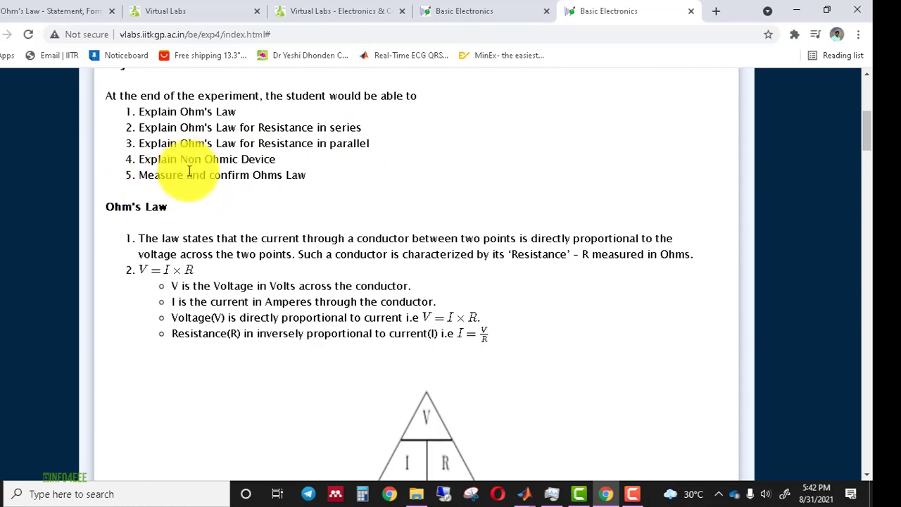
scroll(305, 187, up, 1)
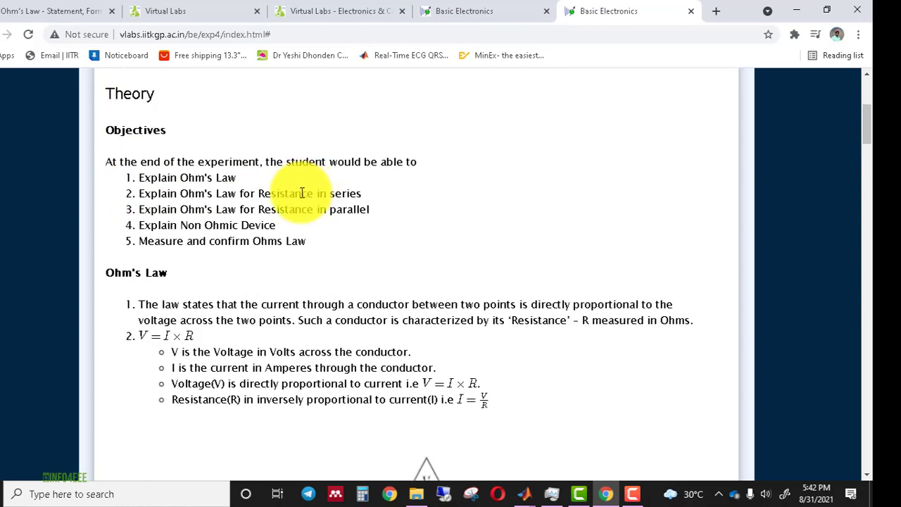
scroll(295, 191, up, 2)
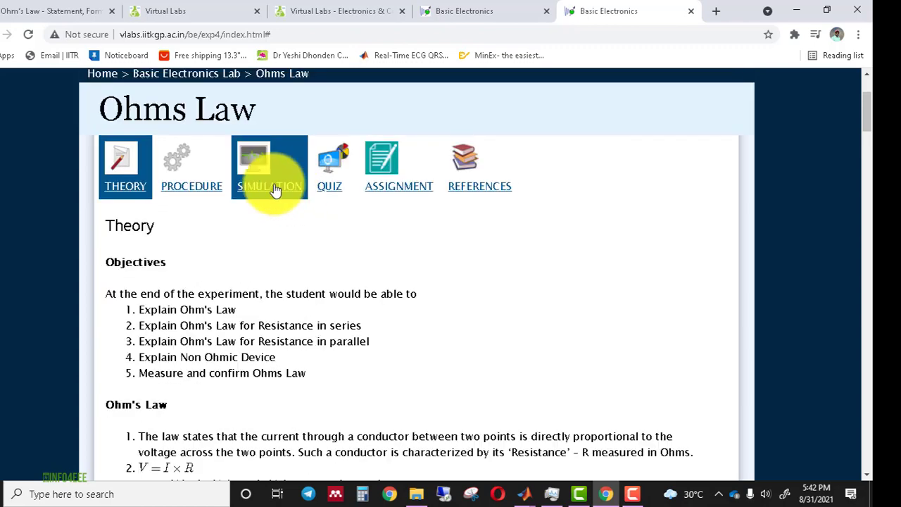
scroll(261, 161, down, 2)
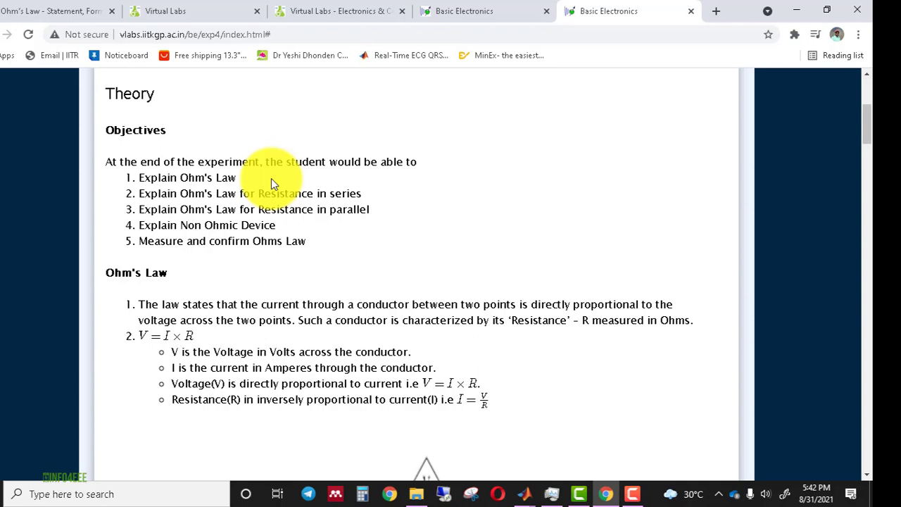
scroll(271, 178, down, 1)
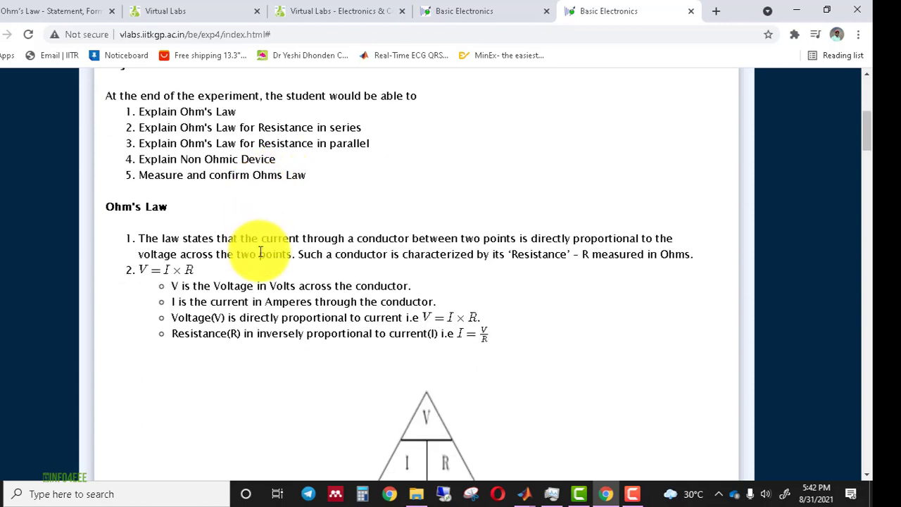
scroll(253, 242, down, 1)
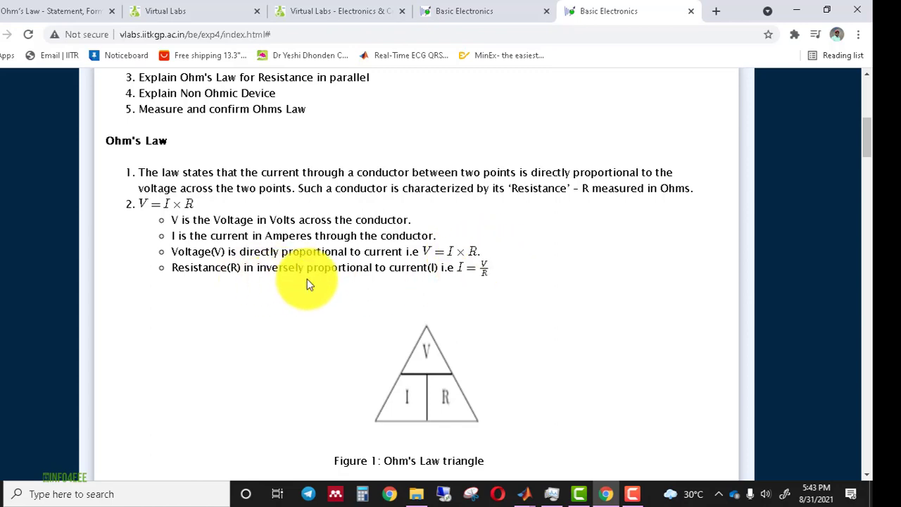
scroll(422, 266, down, 2)
scroll(419, 263, up, 3)
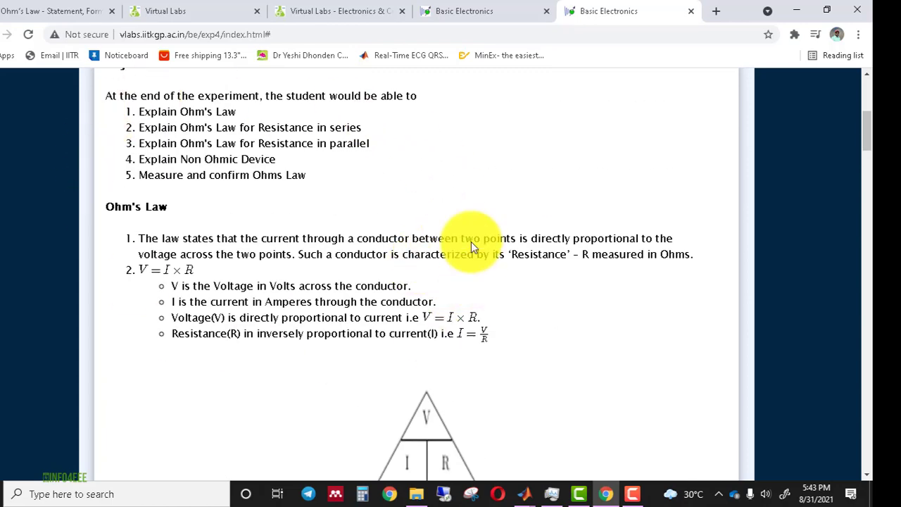
click(31, 8)
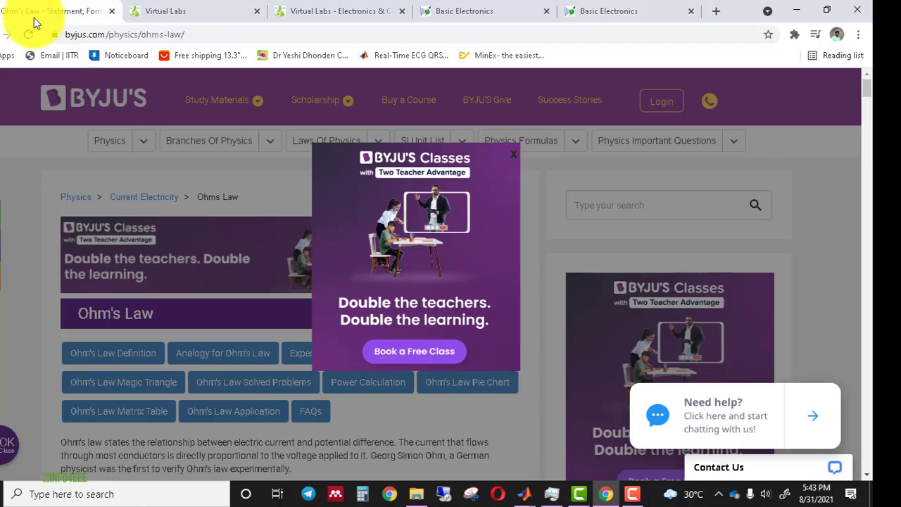
Scroll past the ad to the Ohm's Law statement with V=IR and I=V/R
scroll(268, 239, down, 8)
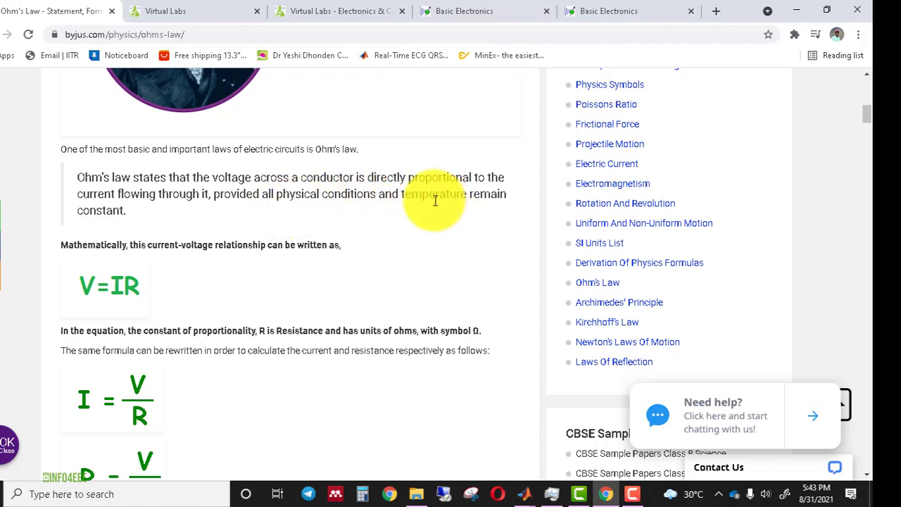
click(502, 8)
Back on the Ohm's Law experiment, read the nine Procedure steps starting with DC voltage 0–30 V
click(591, 7)
scroll(331, 202, down, 3)
scroll(332, 201, up, 5)
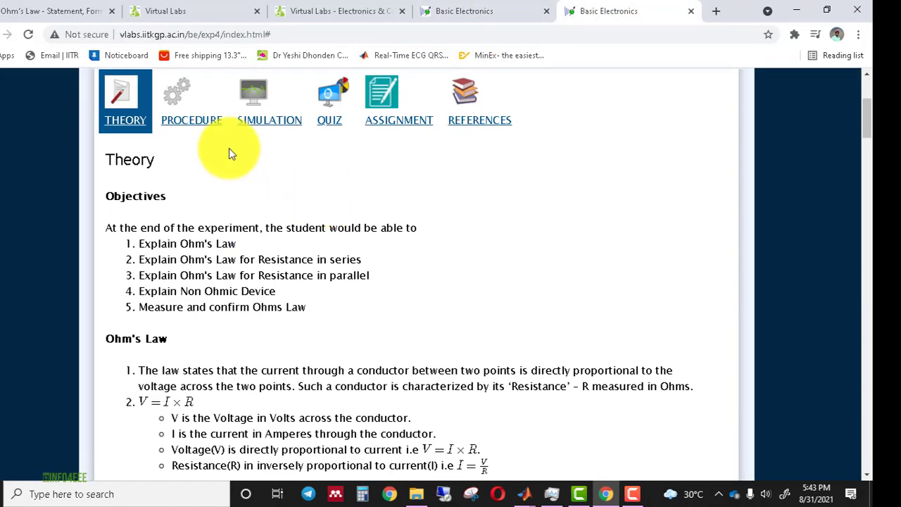
click(191, 113)
scroll(213, 216, down, 4)
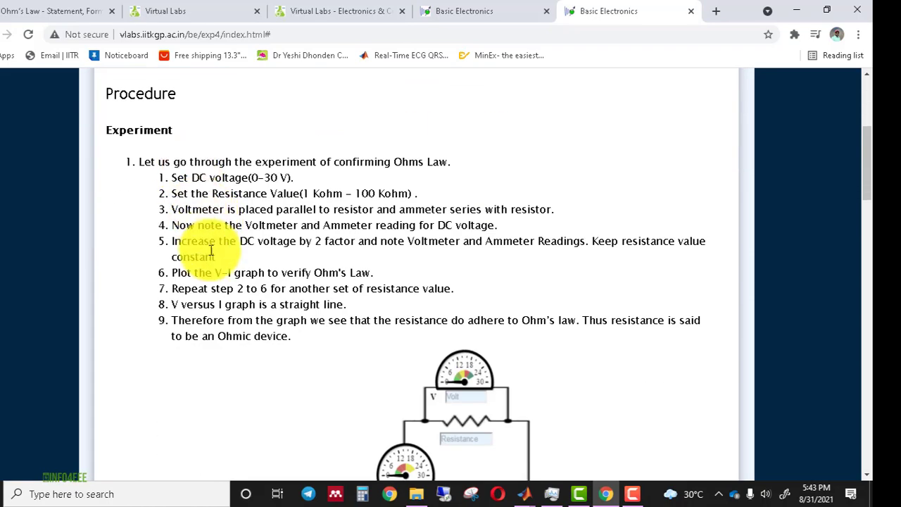
scroll(212, 261, down, 7)
scroll(211, 261, up, 5)
scroll(211, 261, up, 3)
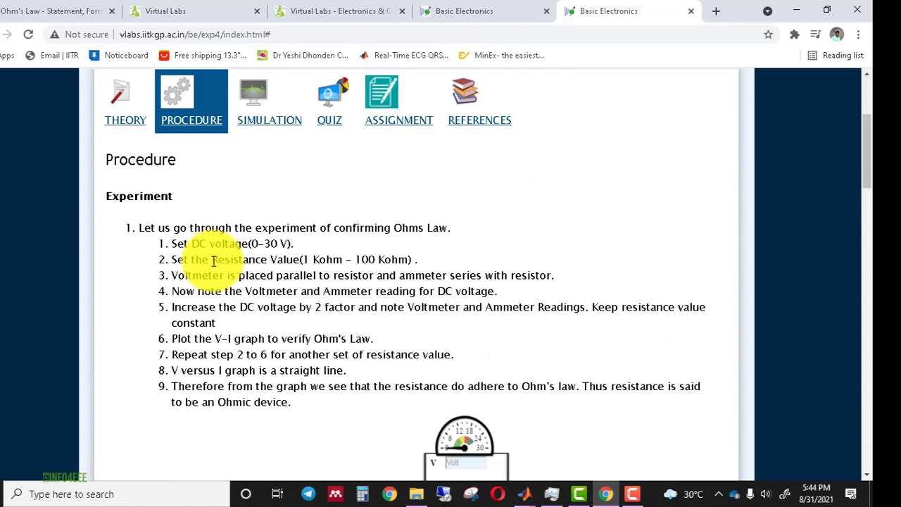
scroll(213, 247, down, 1)
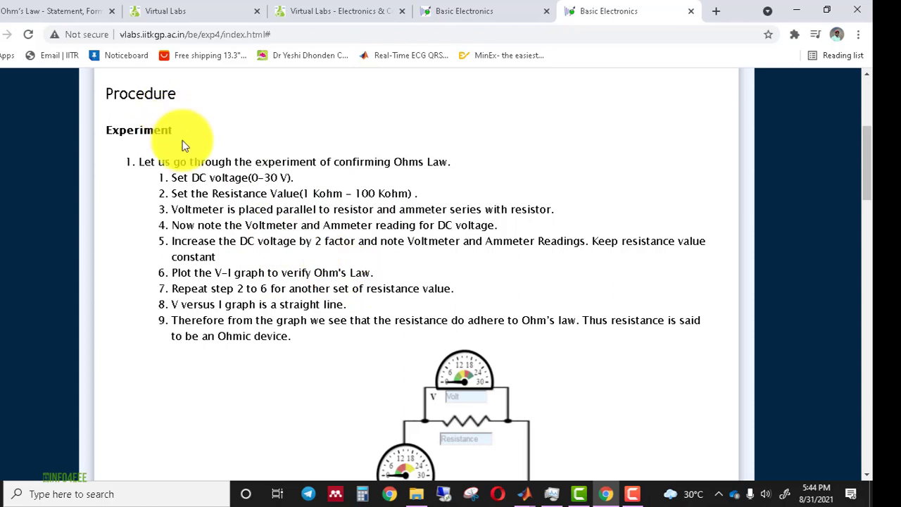
scroll(202, 307, down, 1)
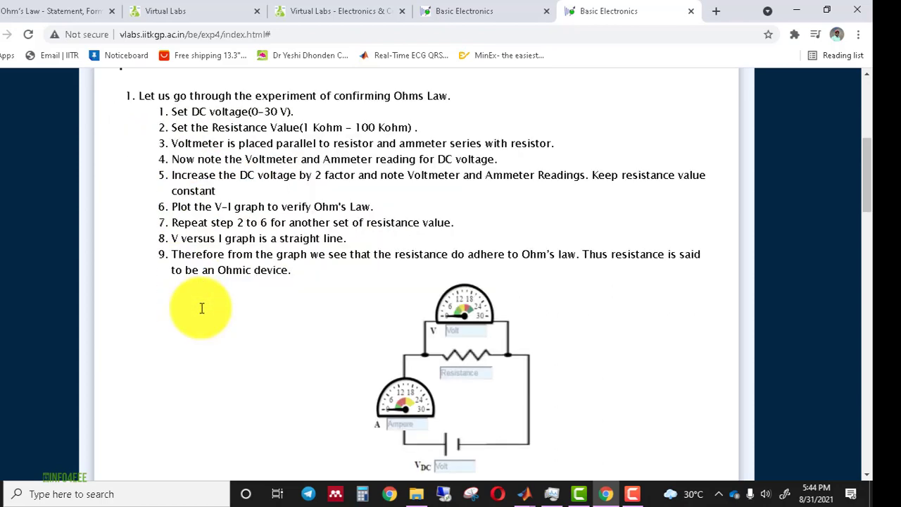
scroll(217, 229, up, 1)
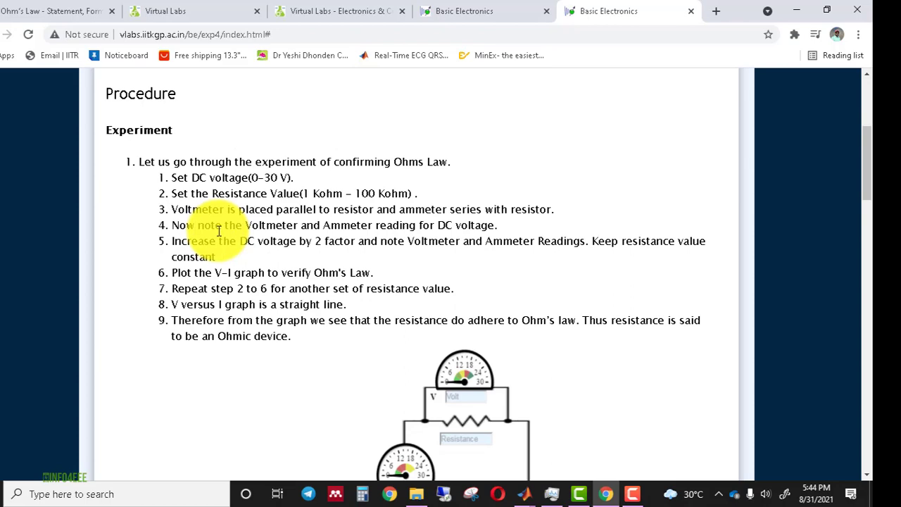
scroll(218, 229, up, 4)
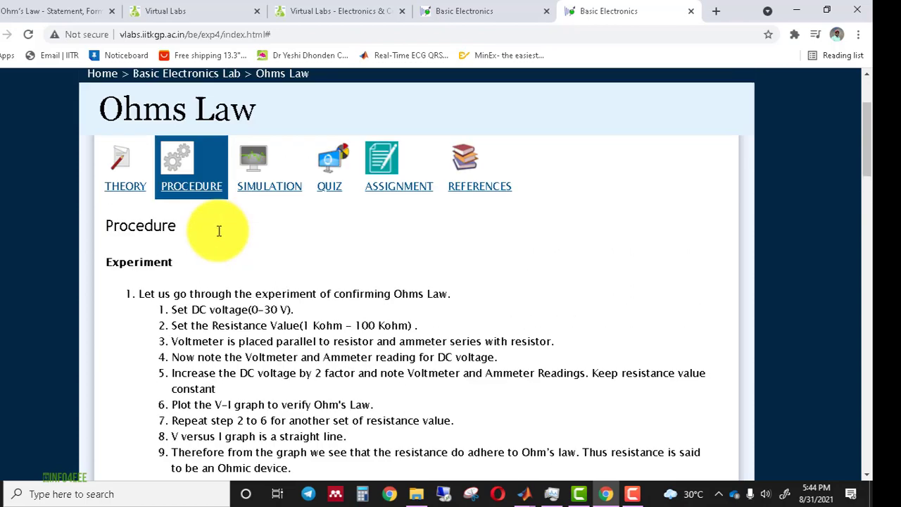
Open the Simulation section and launch the basic Ohm's Law simulation in a new tab
click(271, 332)
scroll(359, 419, down, 3)
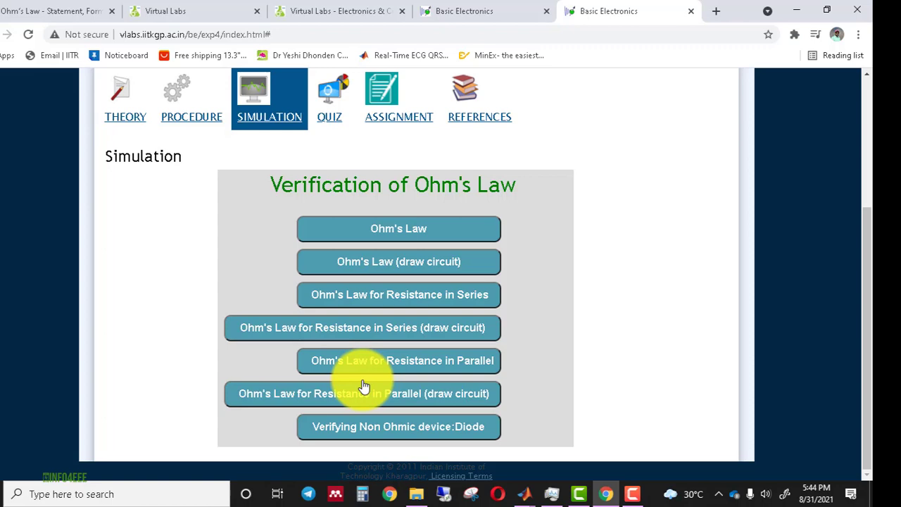
click(126, 98)
click(269, 109)
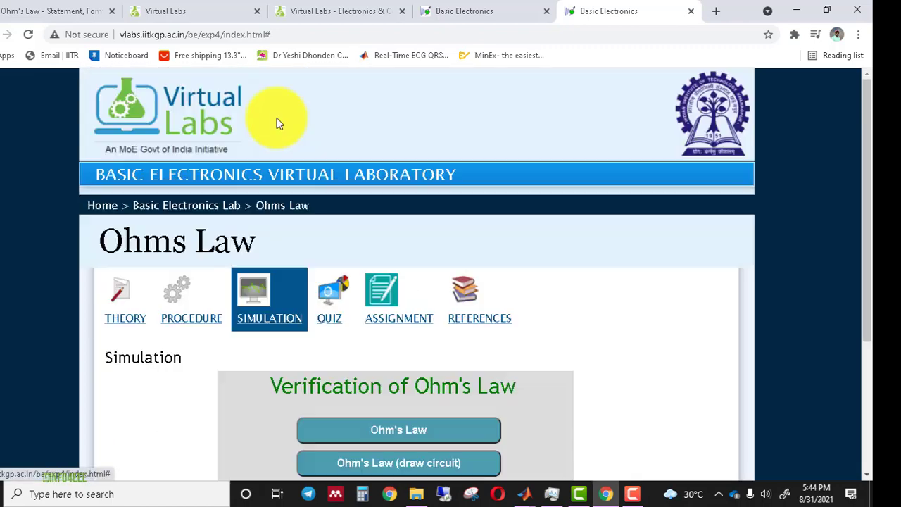
scroll(515, 350, down, 2)
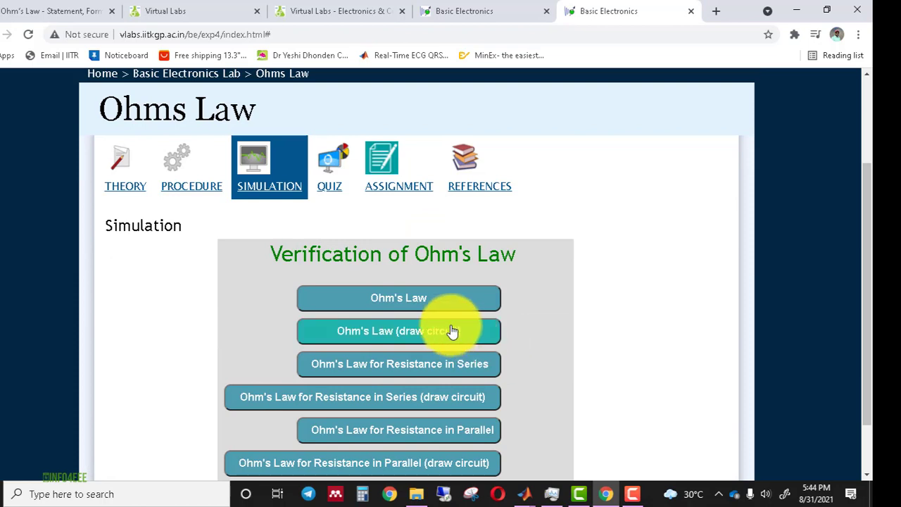
scroll(454, 332, down, 2)
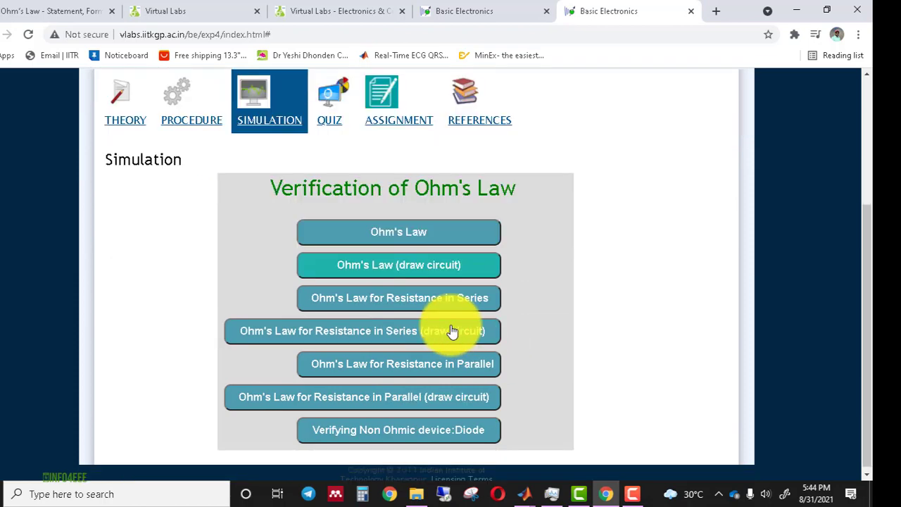
right_click(397, 242)
click(371, 231)
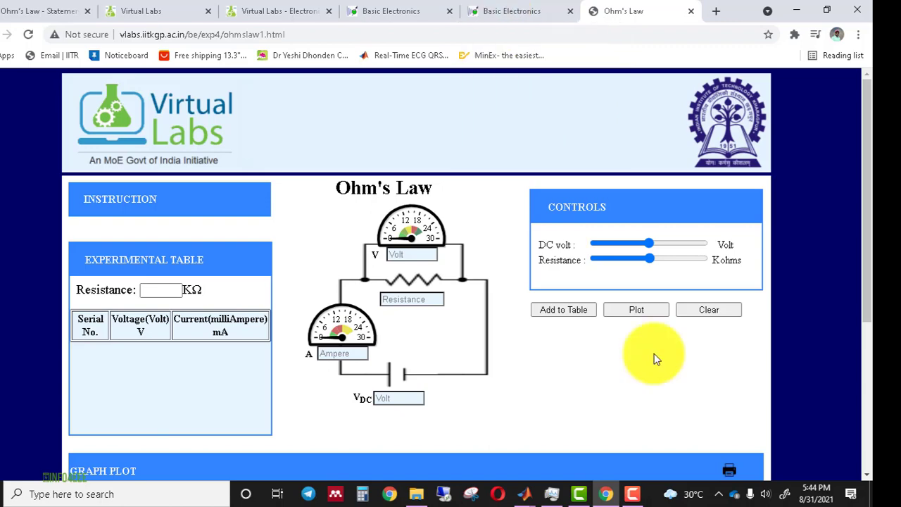
Launch the Ohm's Law (draw circuit) simulation from the list in a new tab
click(522, 10)
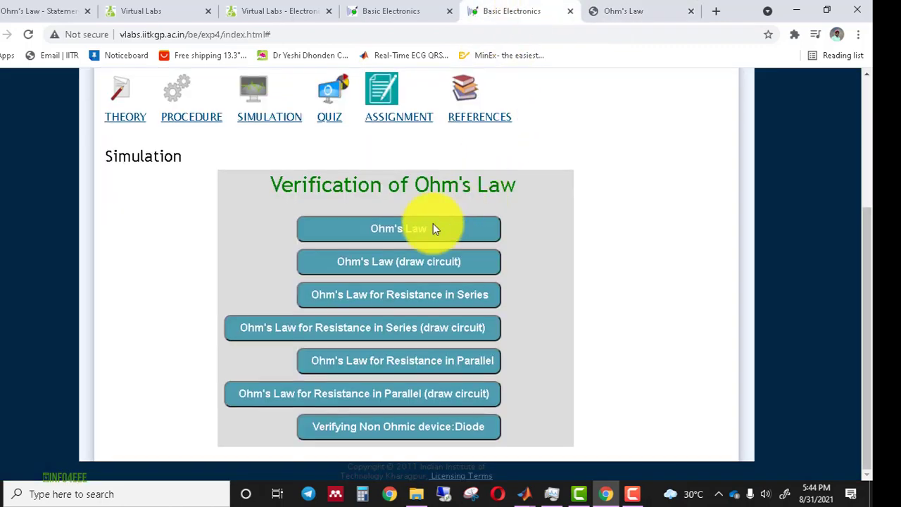
click(357, 261)
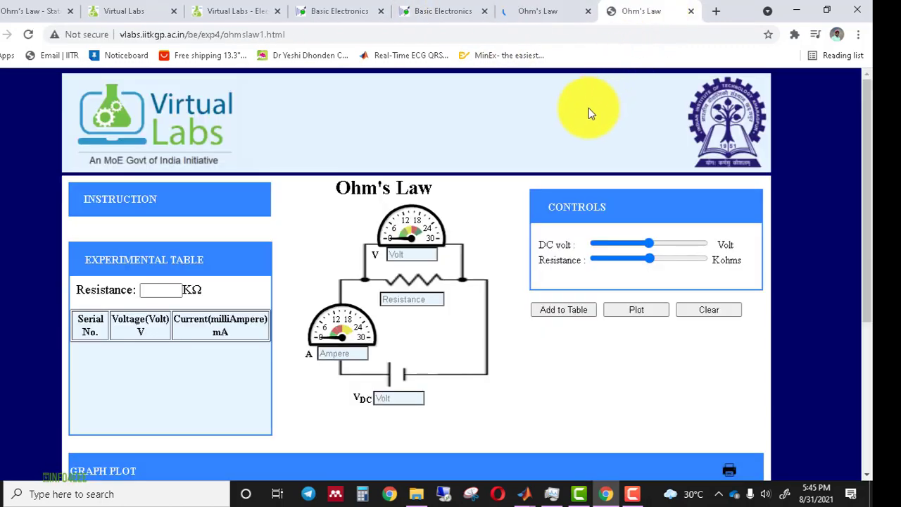
click(553, 11)
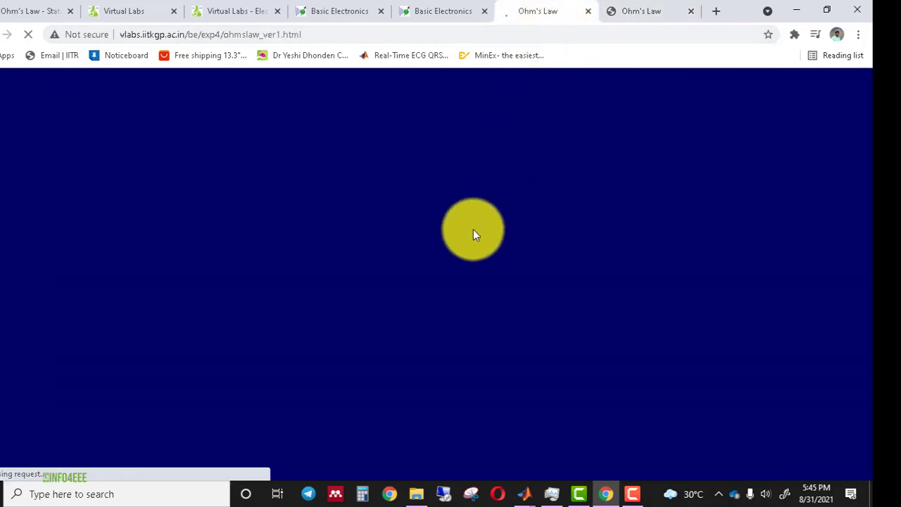
scroll(271, 303, down, 1)
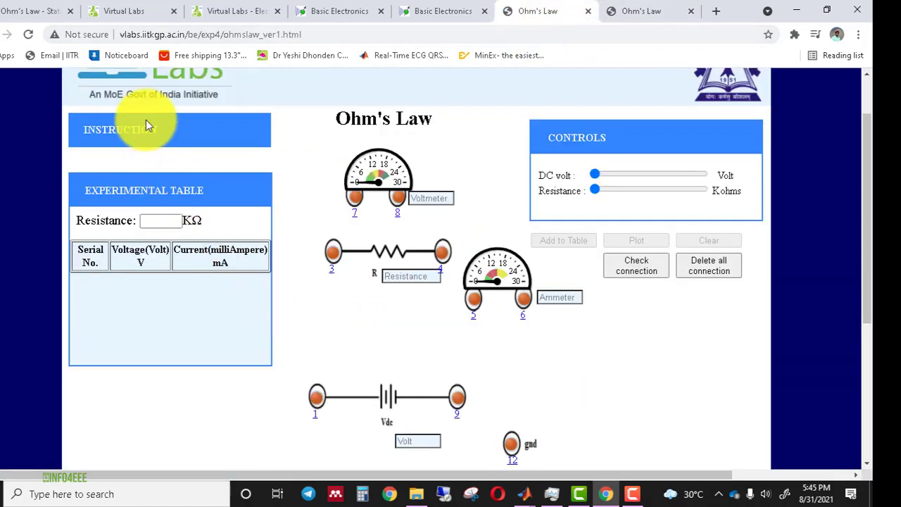
Compare the pre-wired Ohm's Law circuit with the unwired numbered-terminal version across tabs
click(653, 8)
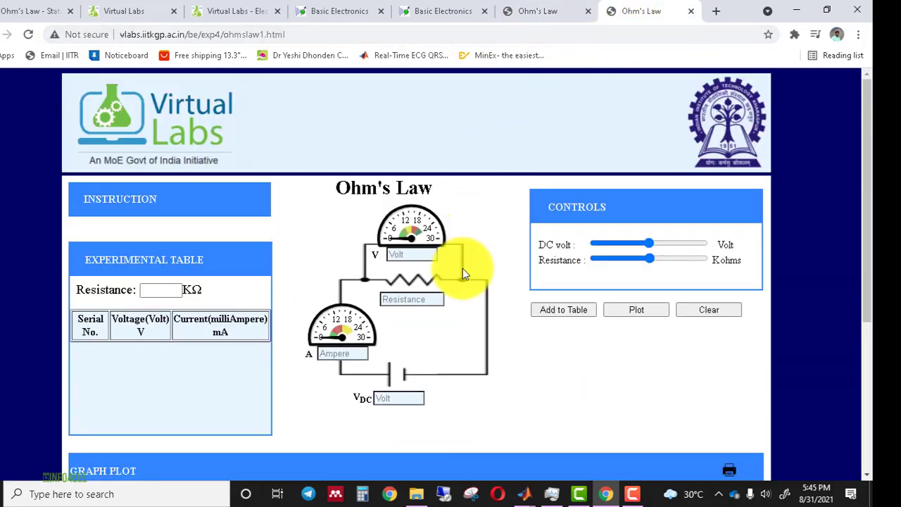
scroll(450, 190, down, 1)
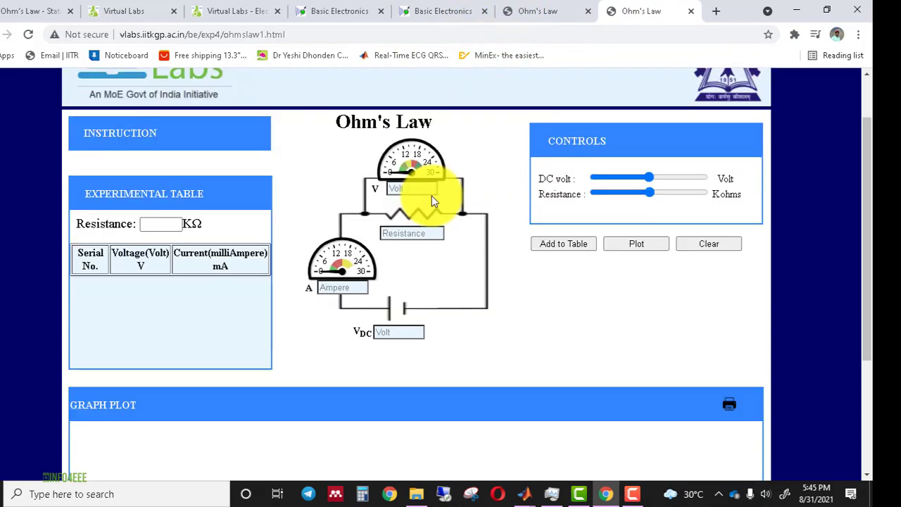
click(563, 13)
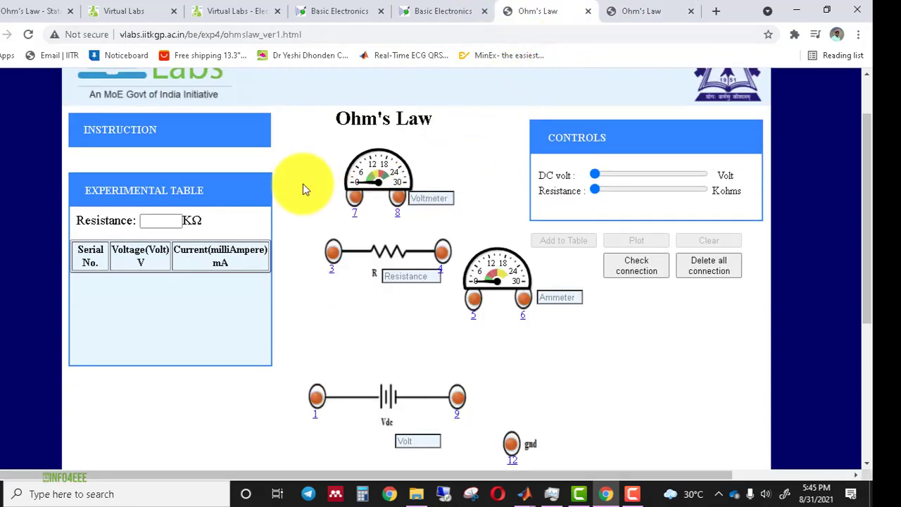
click(656, 9)
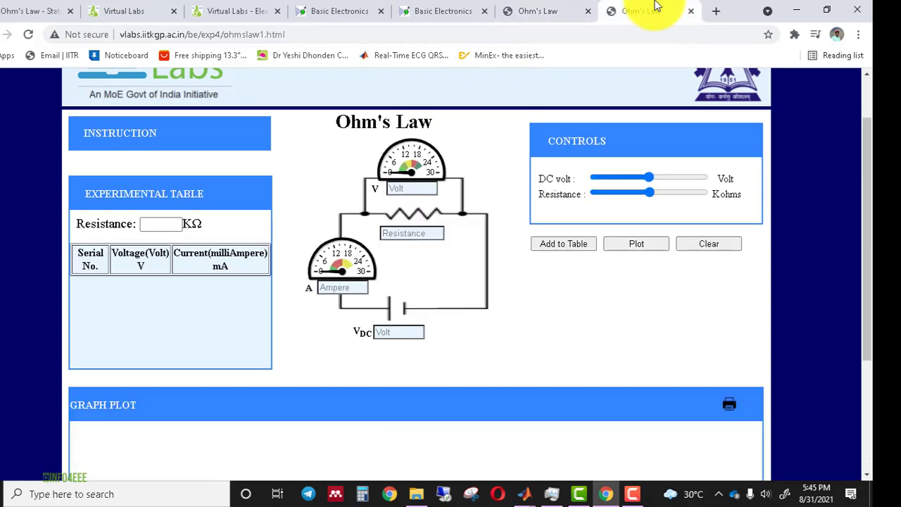
scroll(478, 190, down, 1)
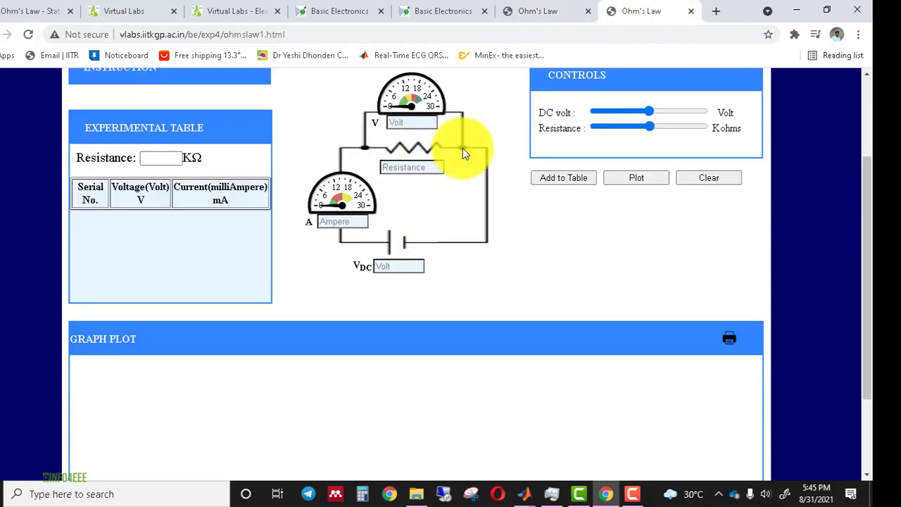